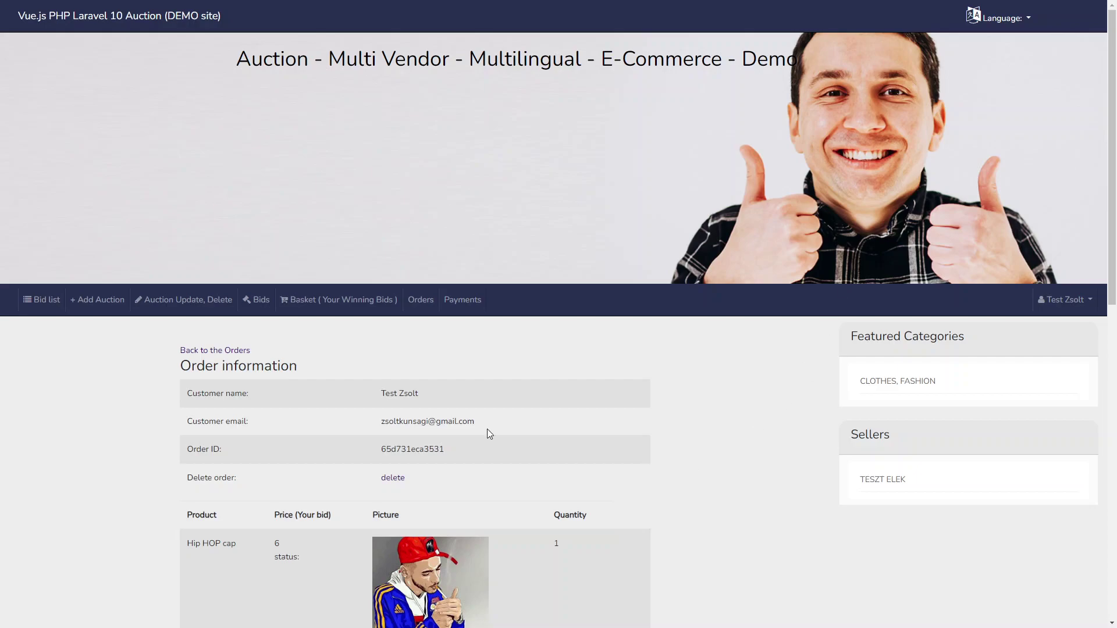
scroll(437, 439, "down", 1)
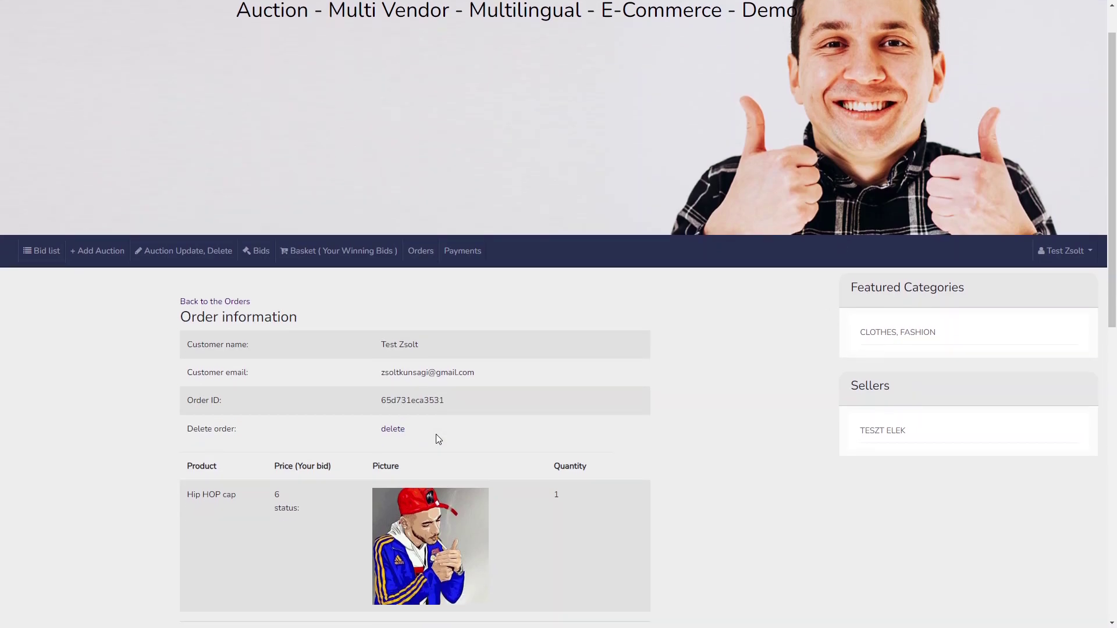
scroll(437, 439, "down", 1)
scroll(437, 439, "down", 2)
scroll(437, 439, "down", 1)
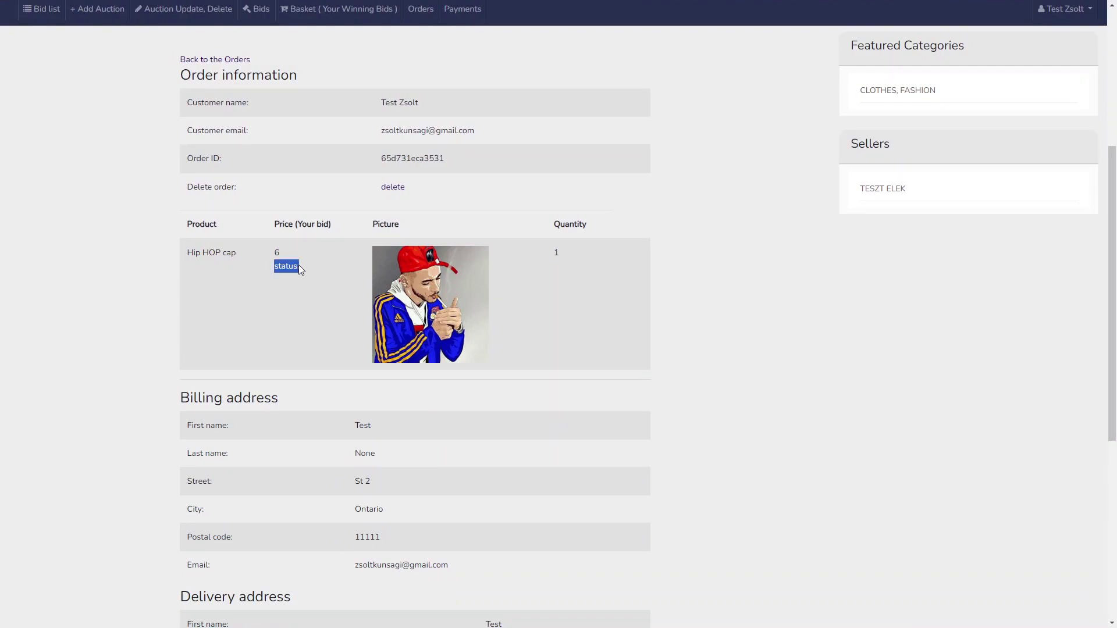
Clear the status filter and open order 65d731eca3531 from the Payments list
left_click(407, 355)
scroll(406, 355, "up", 4)
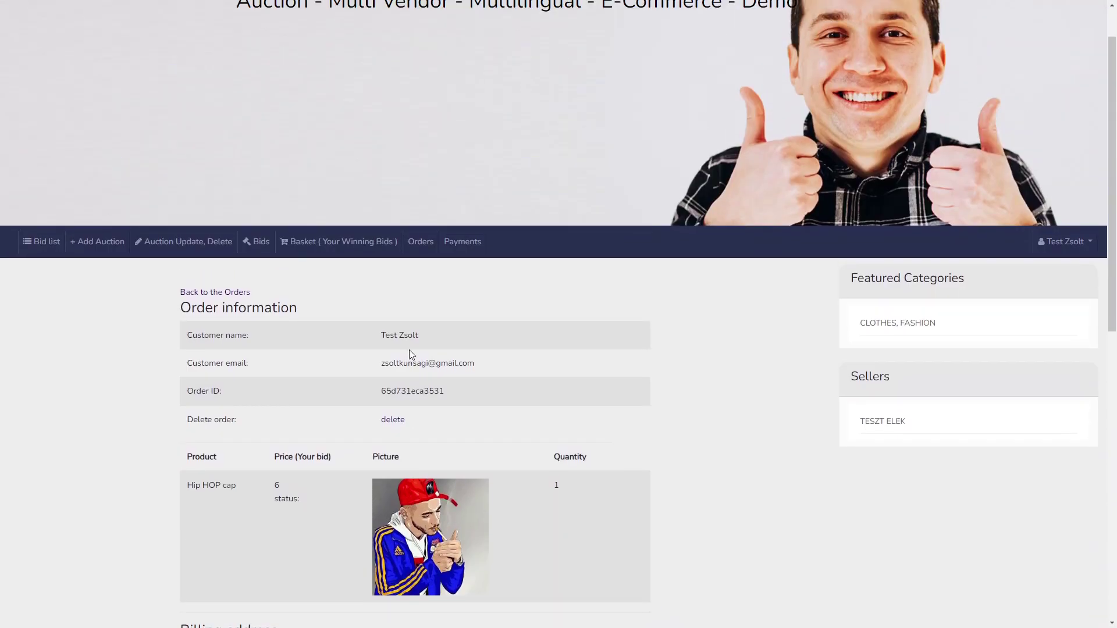
left_click(469, 244)
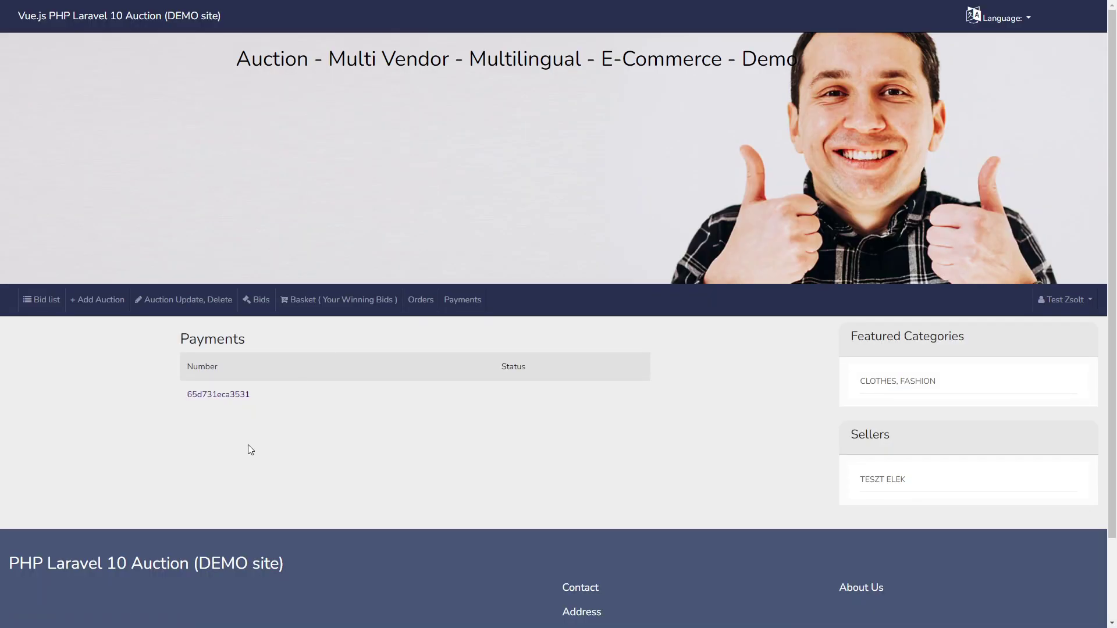
left_click(233, 397)
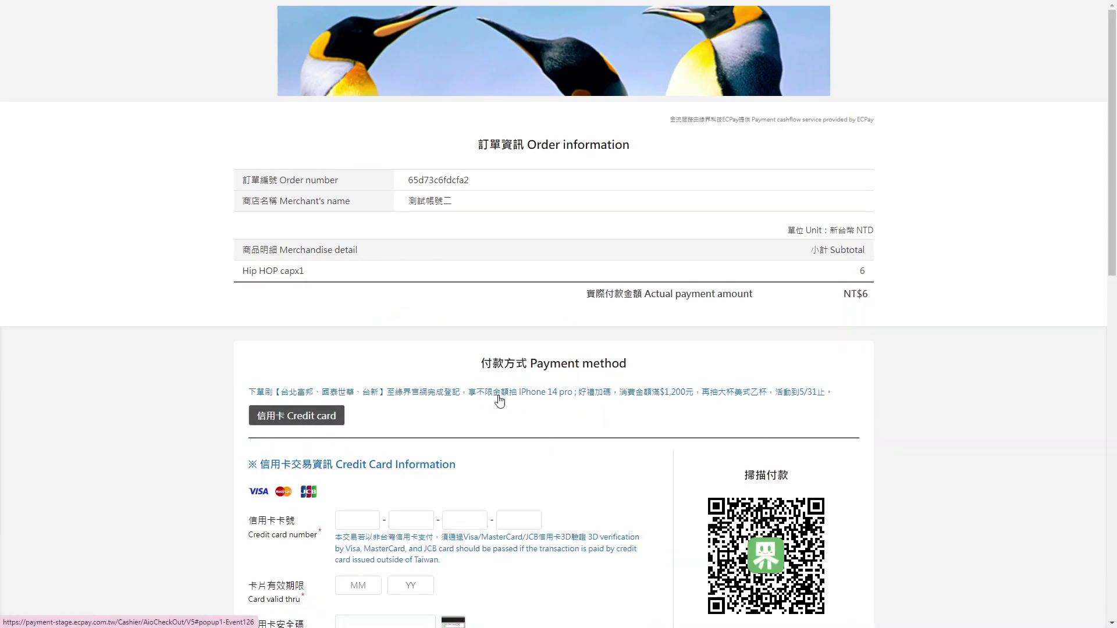
scroll(543, 349, "down", 3)
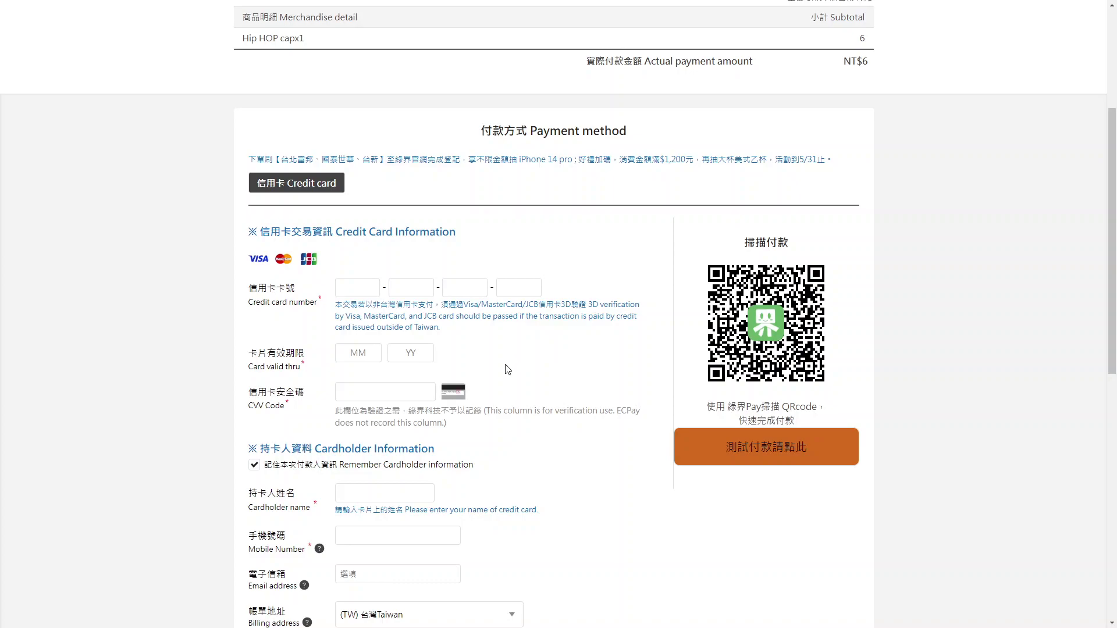
scroll(511, 370, "down", 2)
scroll(511, 370, "down", 2)
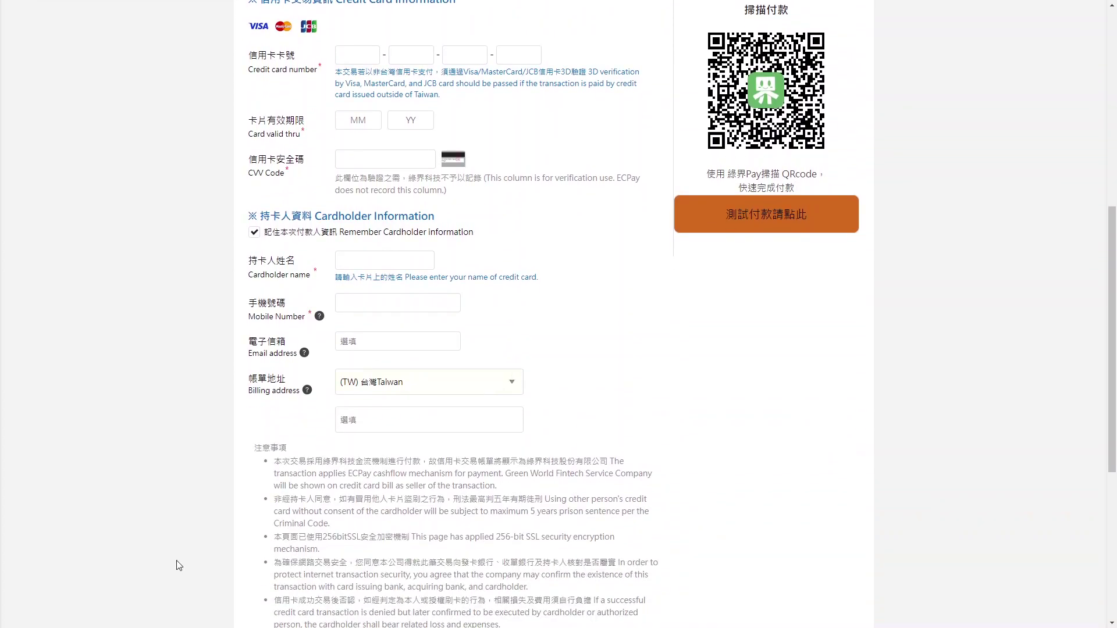
Start entering the cardholder's mobile number in the ECPay checkout form
left_click(407, 300)
scroll(254, 530, "down", 3)
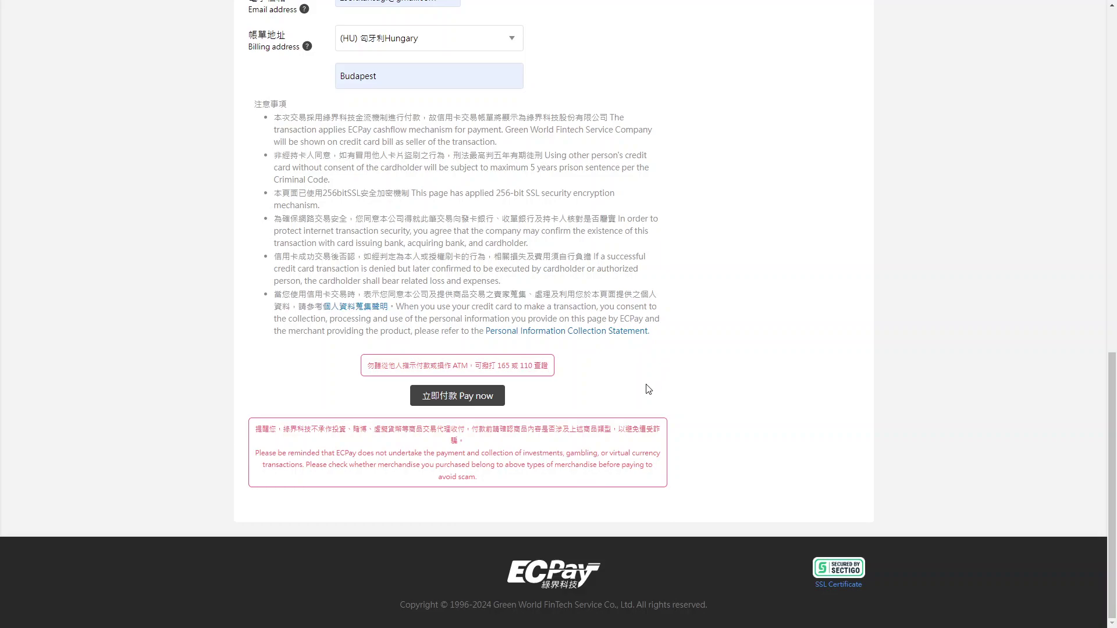
Submit the card payment with 立即付款 and confirm paying NT$6 with 確定
left_click(490, 407)
left_click(549, 345)
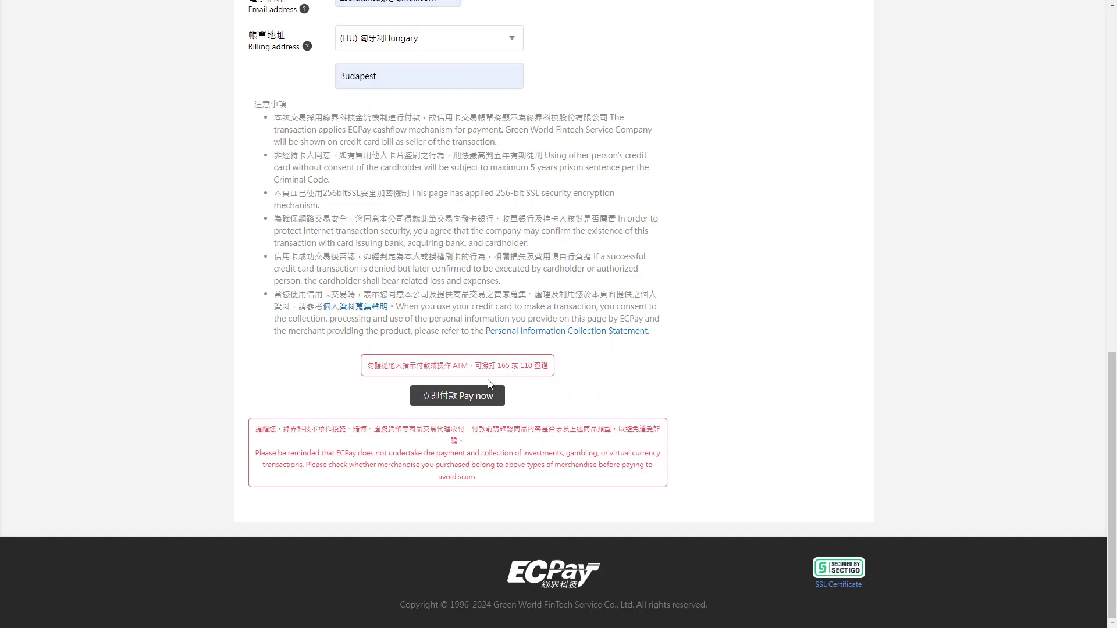
left_click(462, 396)
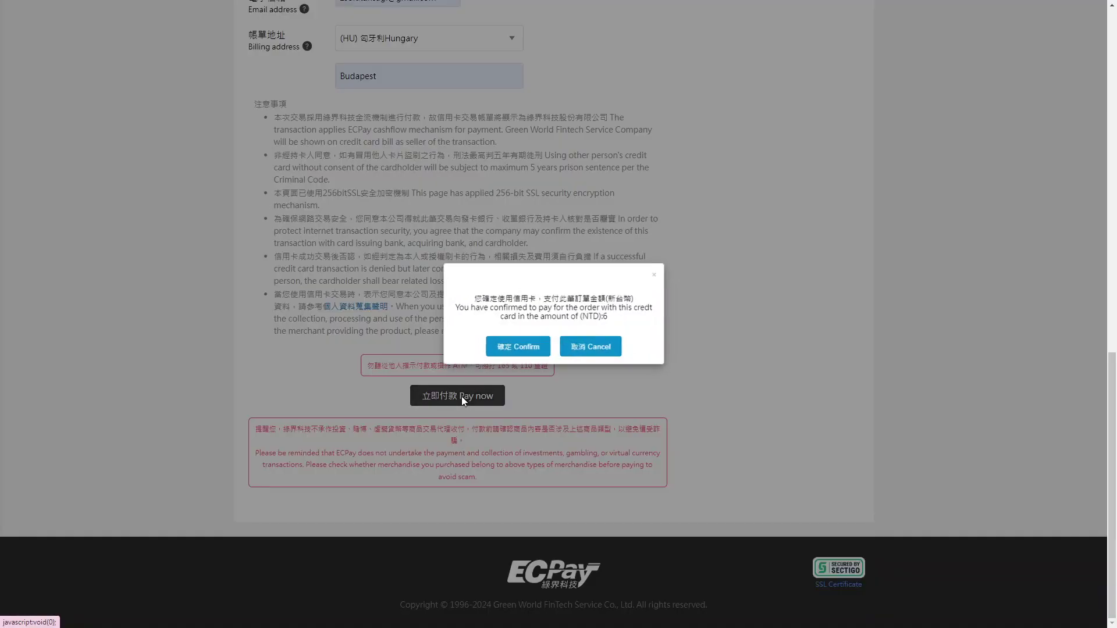
left_click(515, 349)
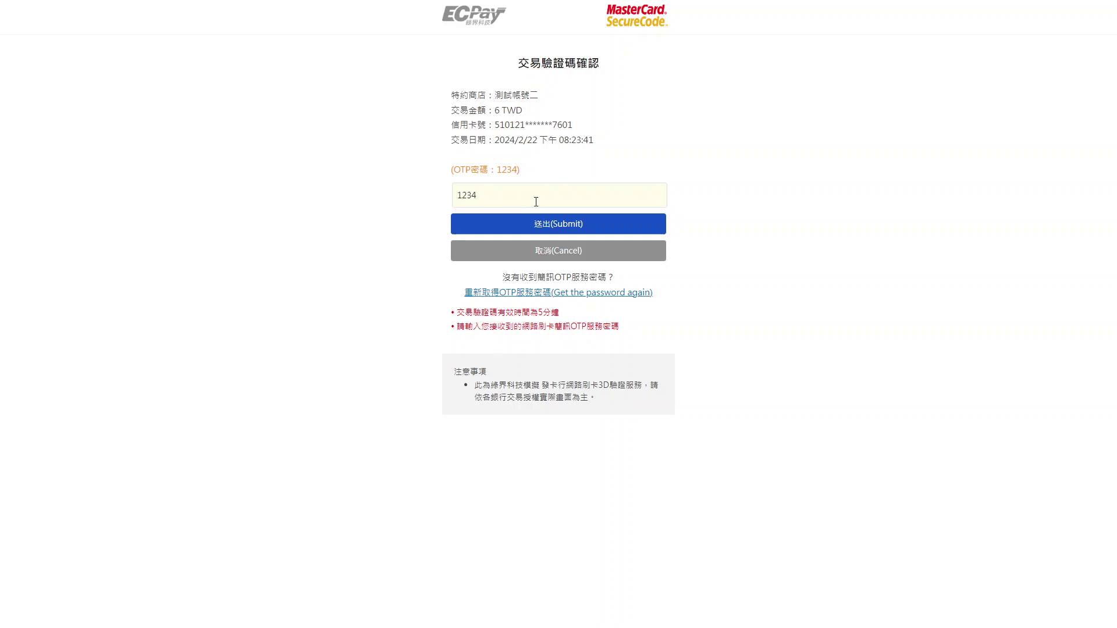
left_click(550, 234)
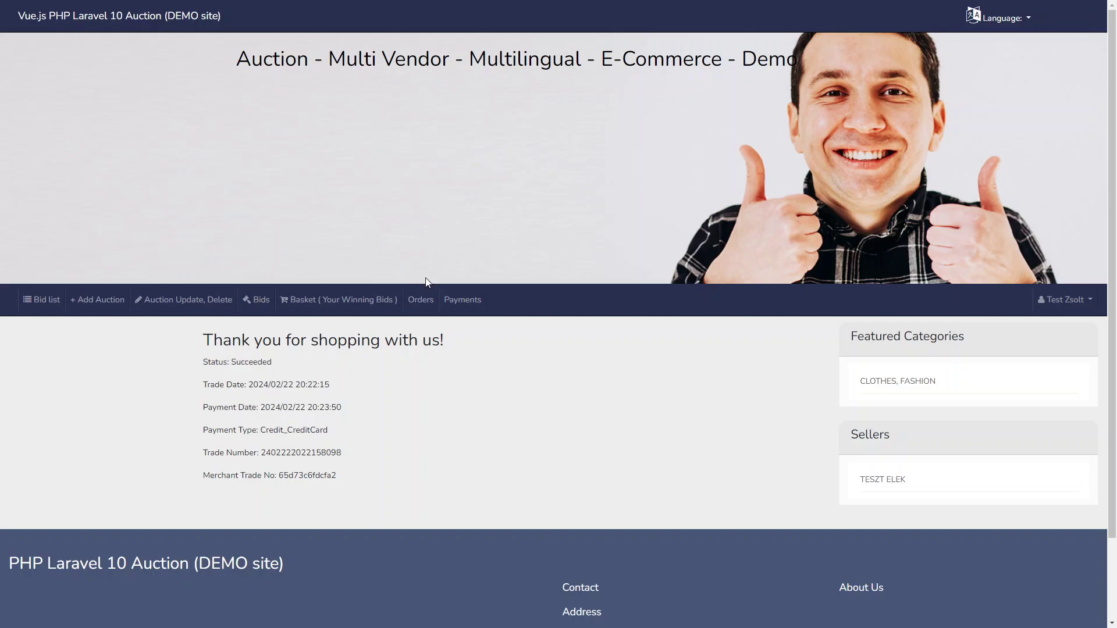
Open the Payments list to see the order's payment marked paid
left_click(470, 301)
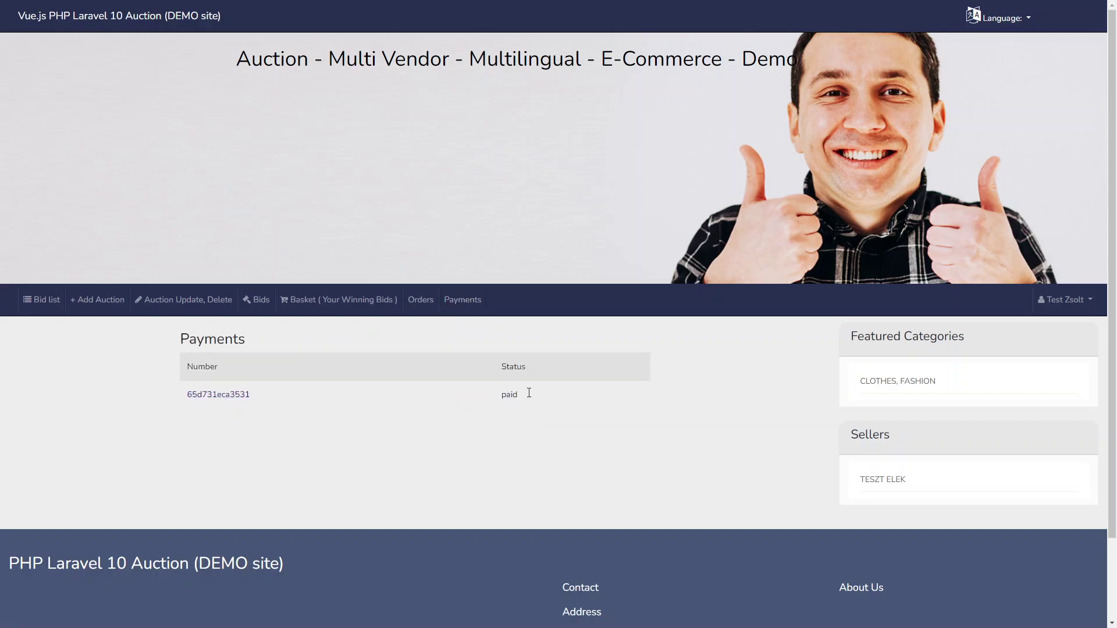
Open Sent Orders under Orders to see the Hip HOP cap order marked paid
left_click(424, 301)
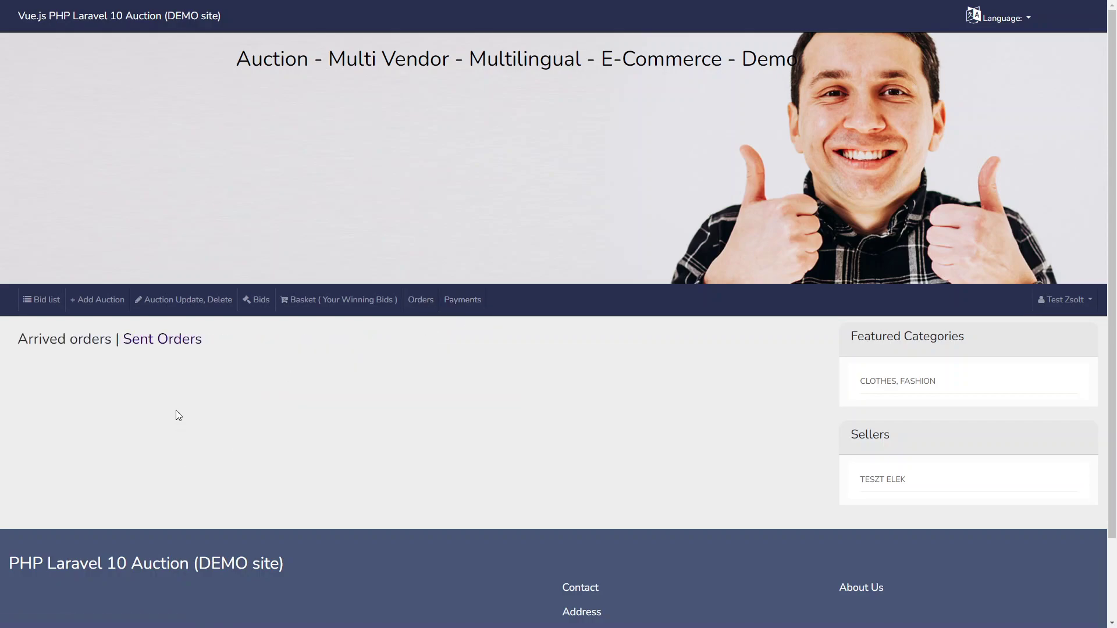
left_click(181, 343)
scroll(317, 390, "down", 1)
scroll(207, 452, "down", 2)
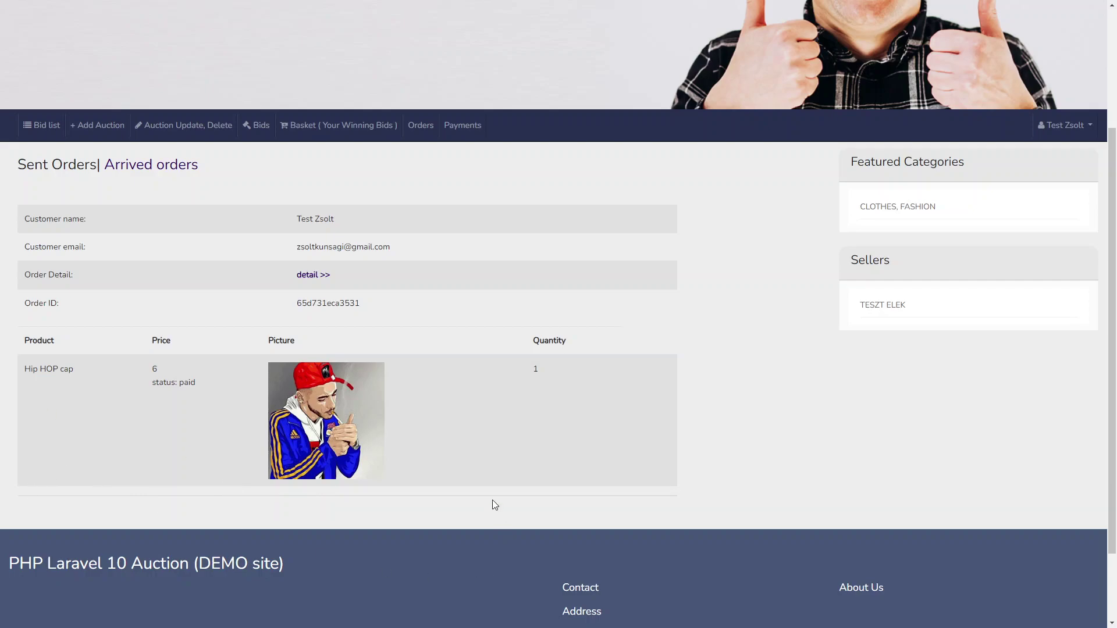
scroll(494, 505, "up", 2)
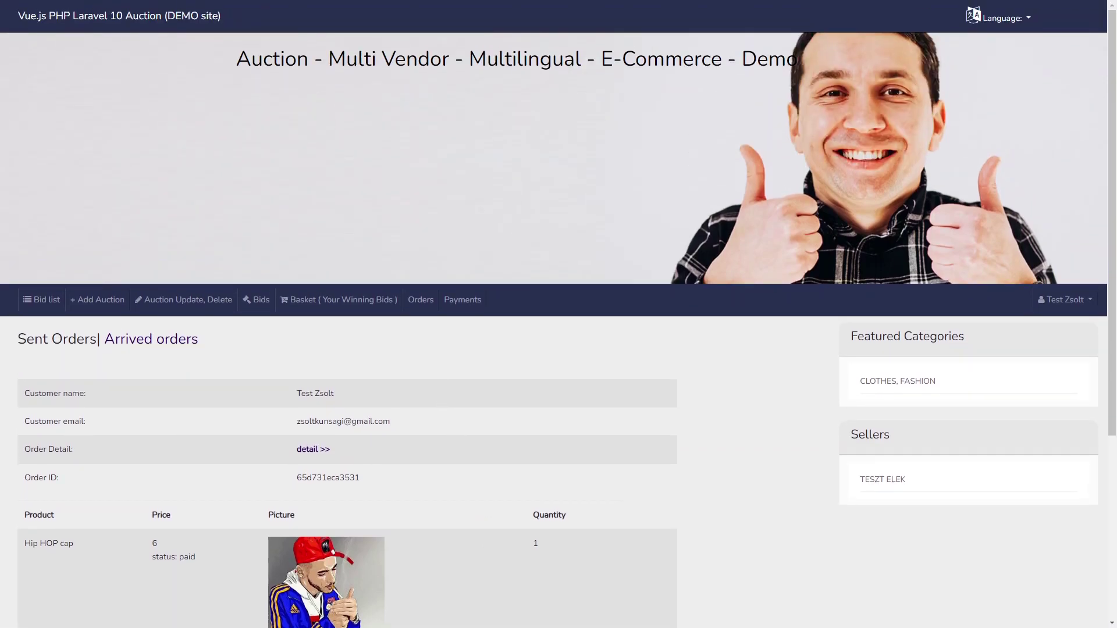